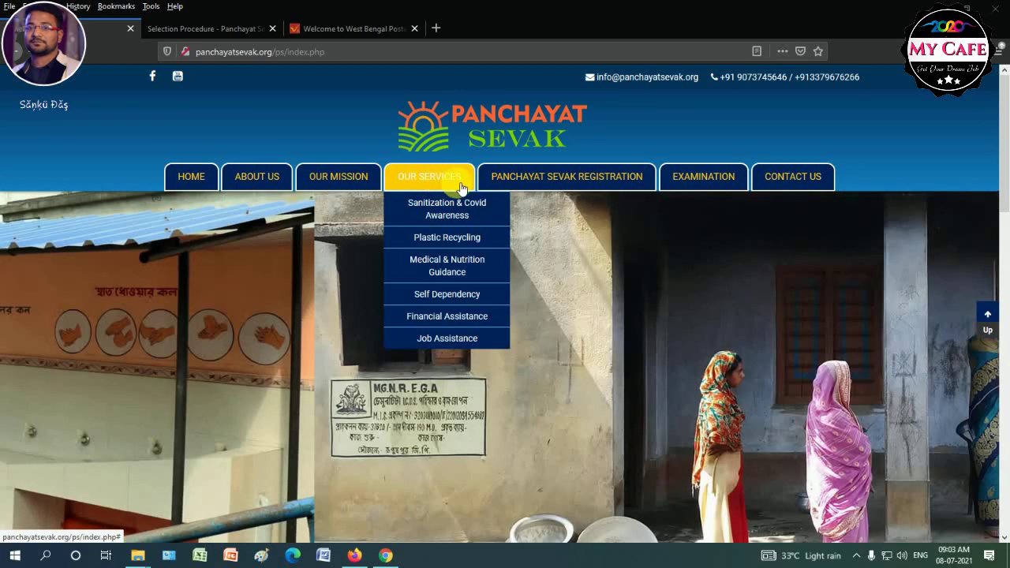
# Reveal the PANCHAYAT SEVAK REGISTRATION dropdown in the top menu of panchayatsevak.org.
pyautogui.moveTo(556, 180)
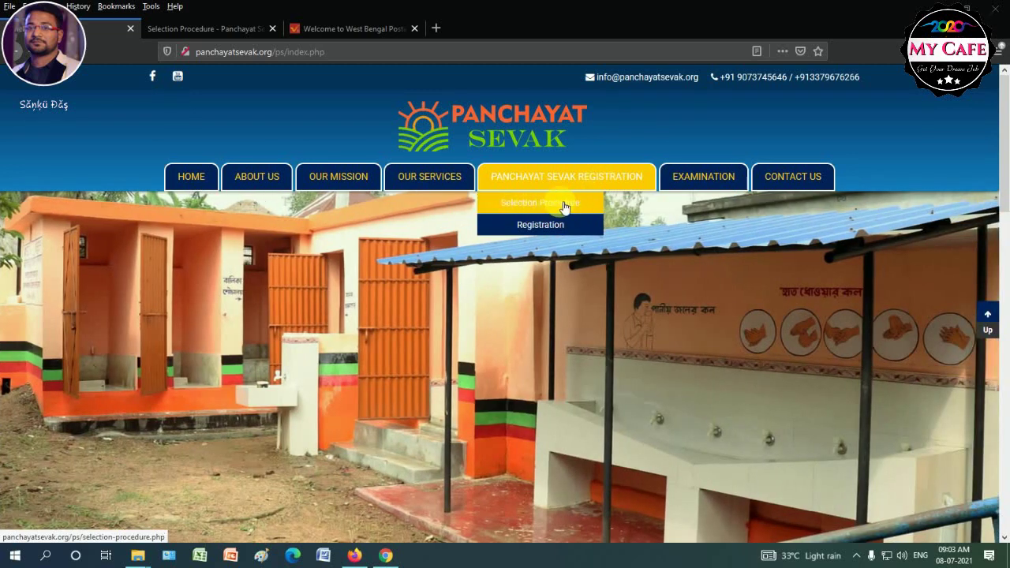
# Open the Selection Procedure page and read its vacancy details and eligibility criteria.
pyautogui.click(565, 207)
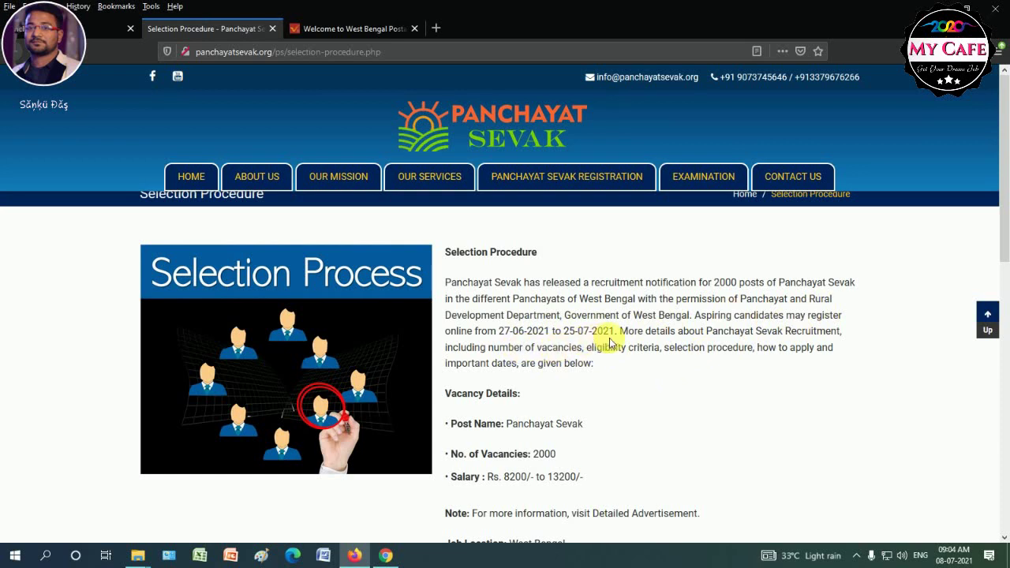
pyautogui.scroll(-3, 518, 395)
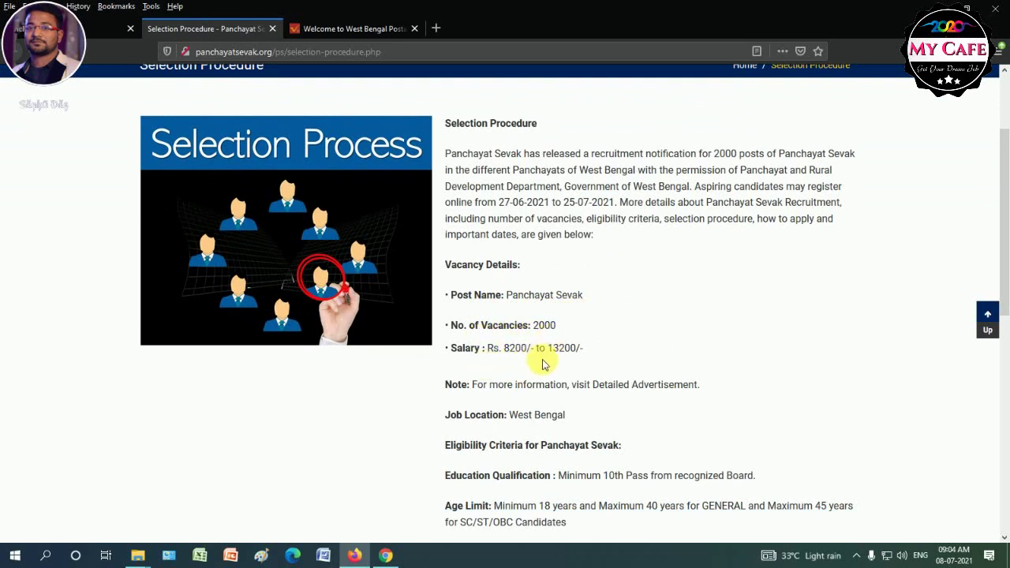
pyautogui.scroll(-2, 579, 362)
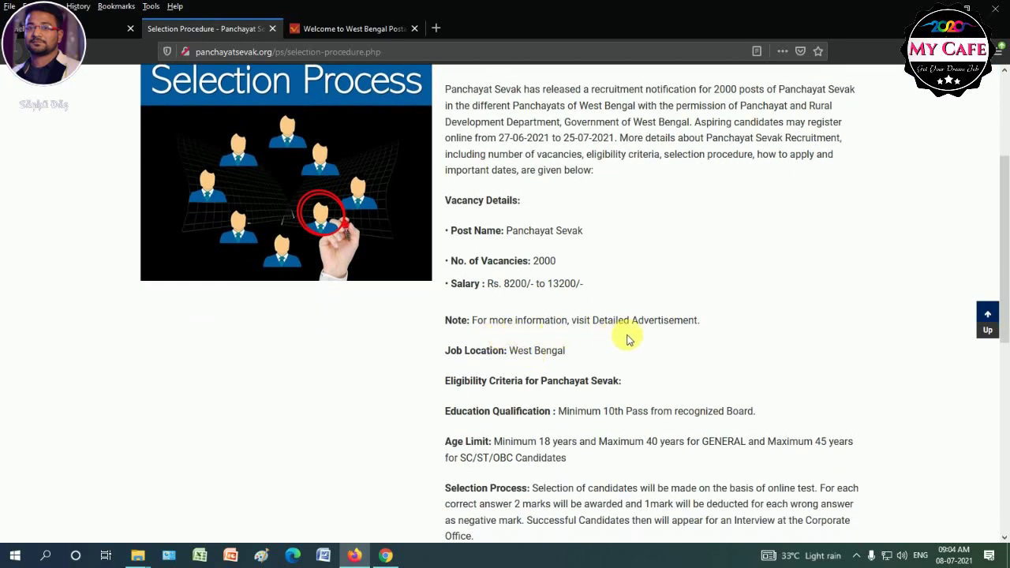
pyautogui.scroll(-2, 523, 384)
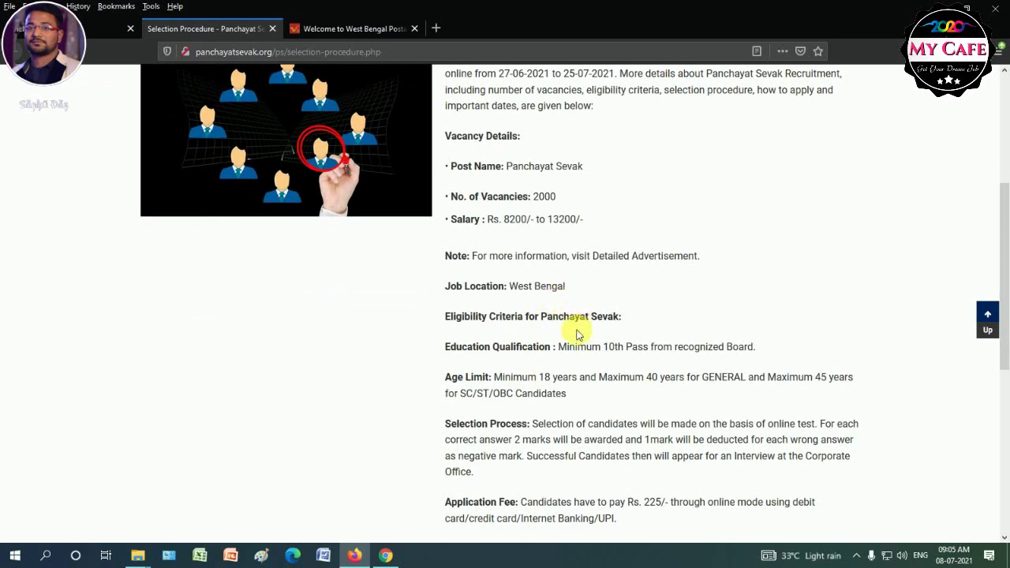
pyautogui.scroll(-2, 575, 336)
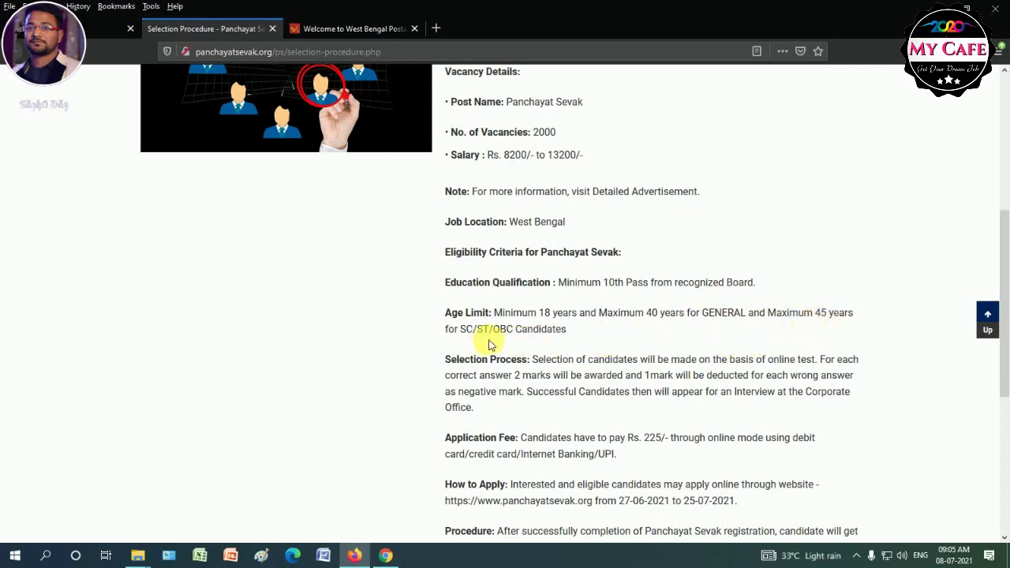
pyautogui.scroll(-1, 586, 373)
pyautogui.scroll(-1, 586, 373)
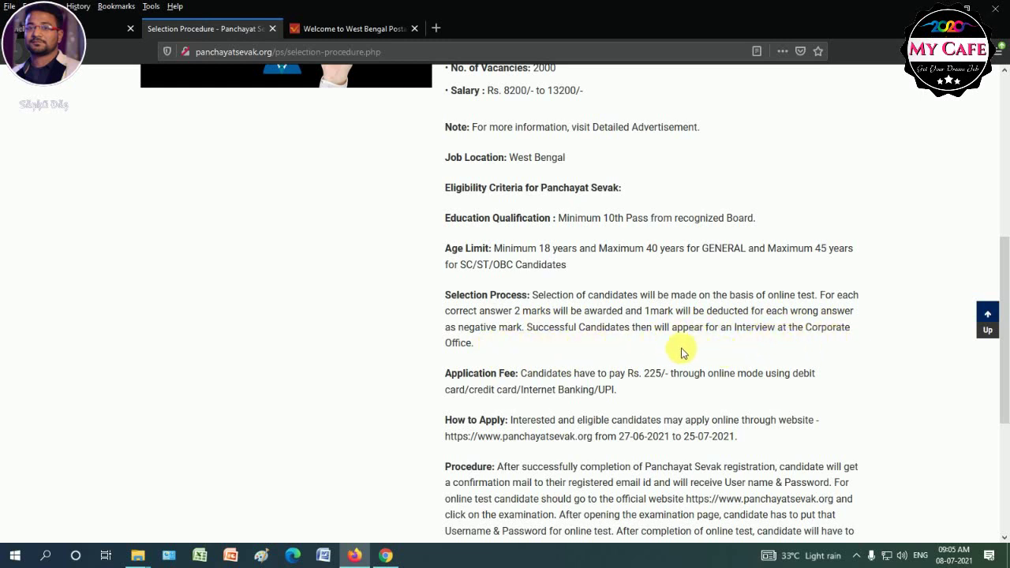
pyautogui.scroll(-1, 602, 398)
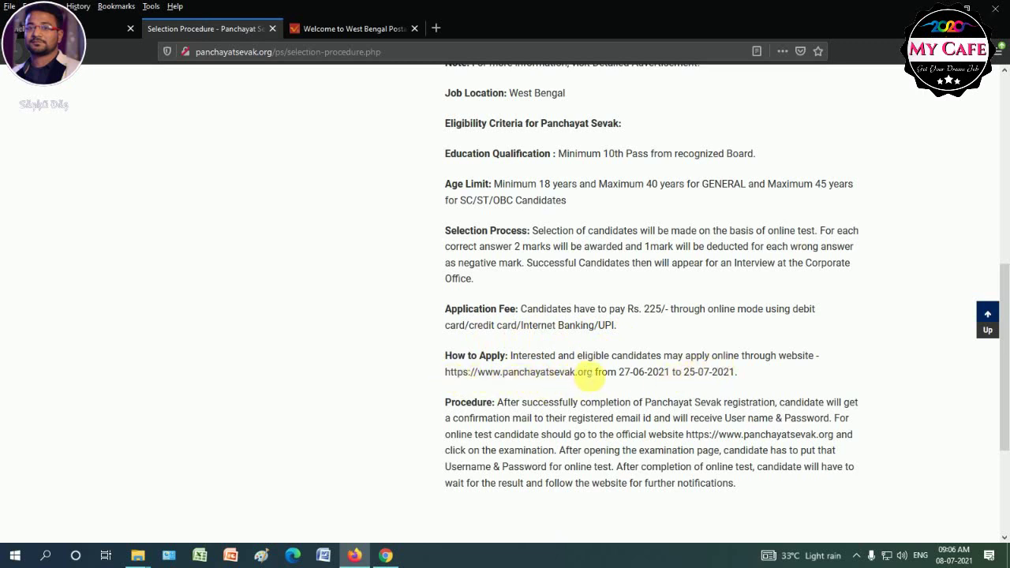
pyautogui.scroll(-3, 671, 377)
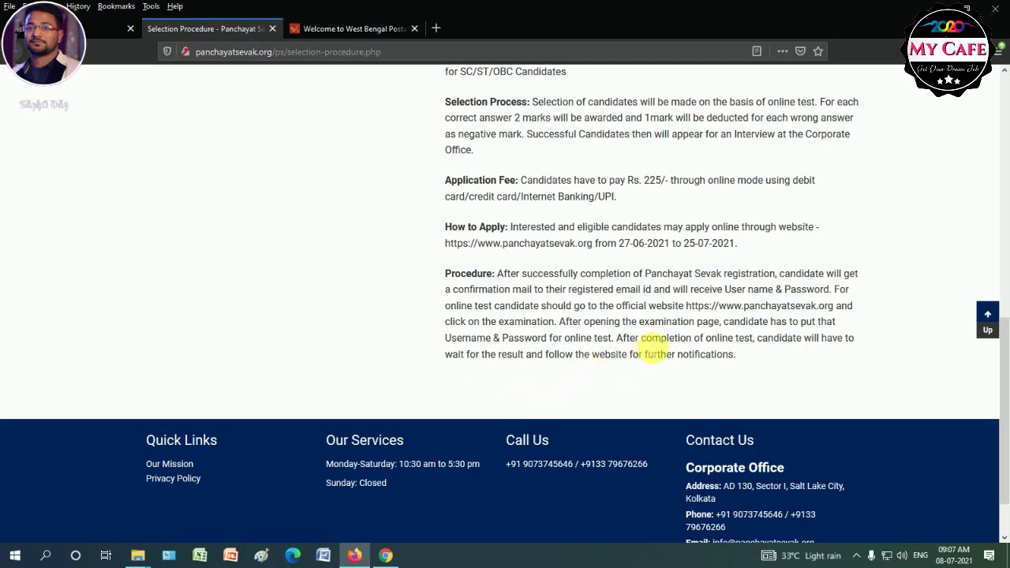
pyautogui.scroll(-2, 702, 338)
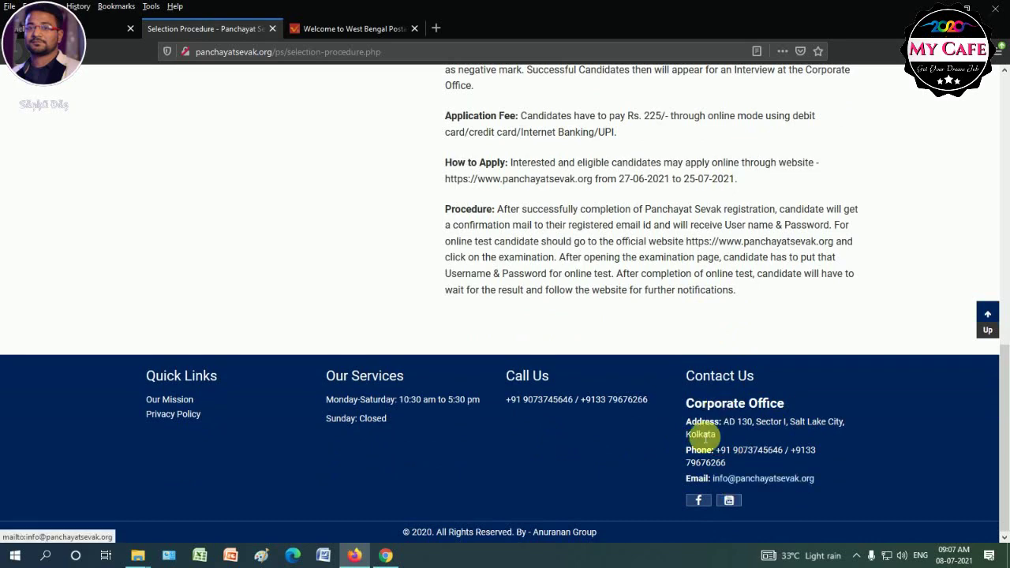
pyautogui.scroll(10, 512, 427)
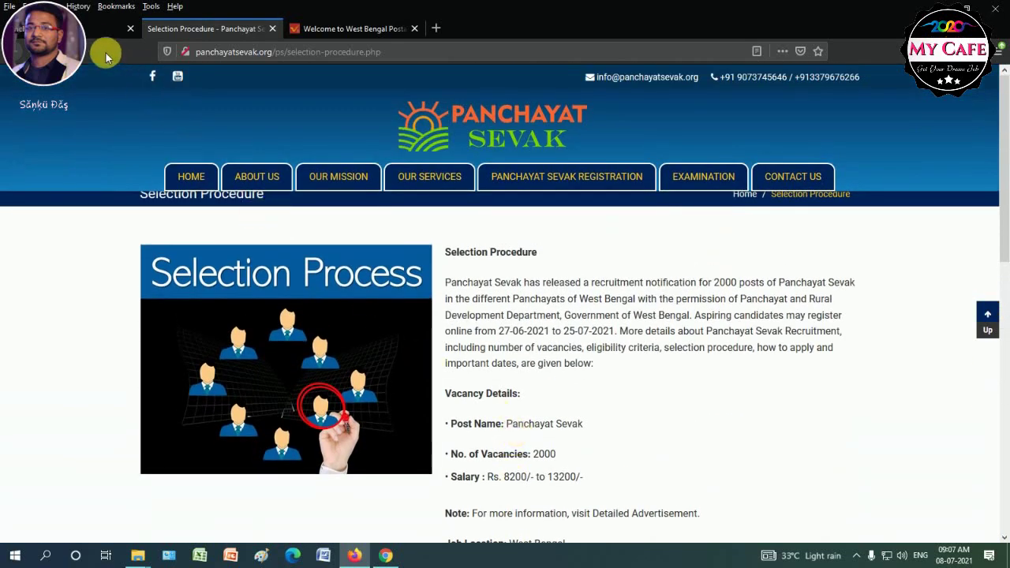
# Go back to the home page and open the registration form page.
pyautogui.click(91, 31)
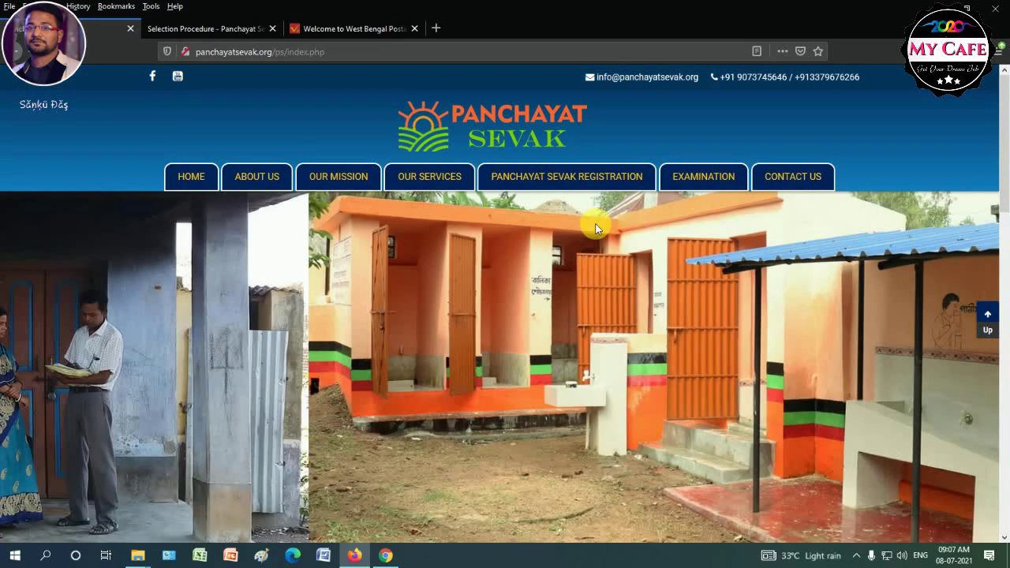
pyautogui.moveTo(591, 176)
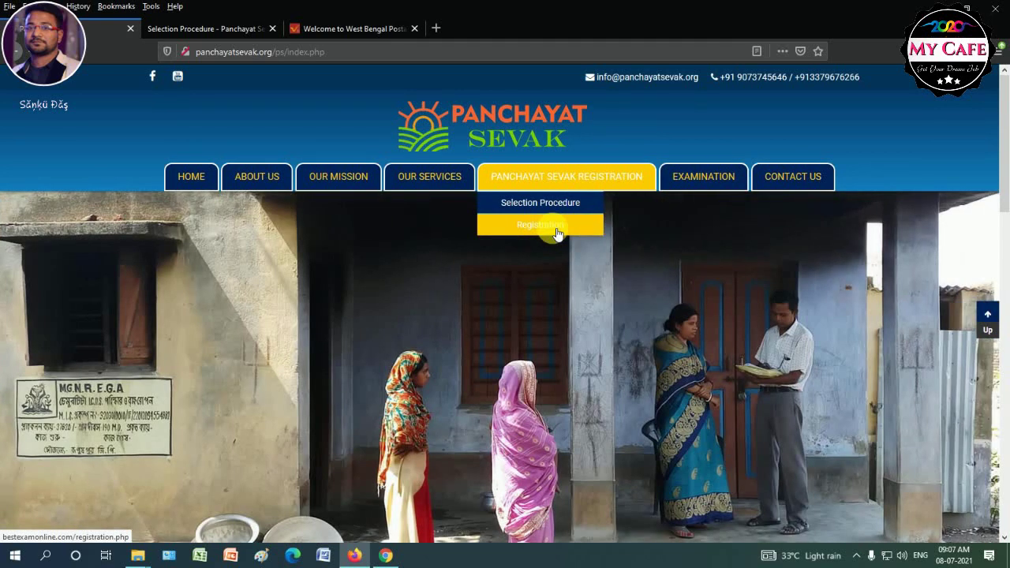
pyautogui.click(558, 232)
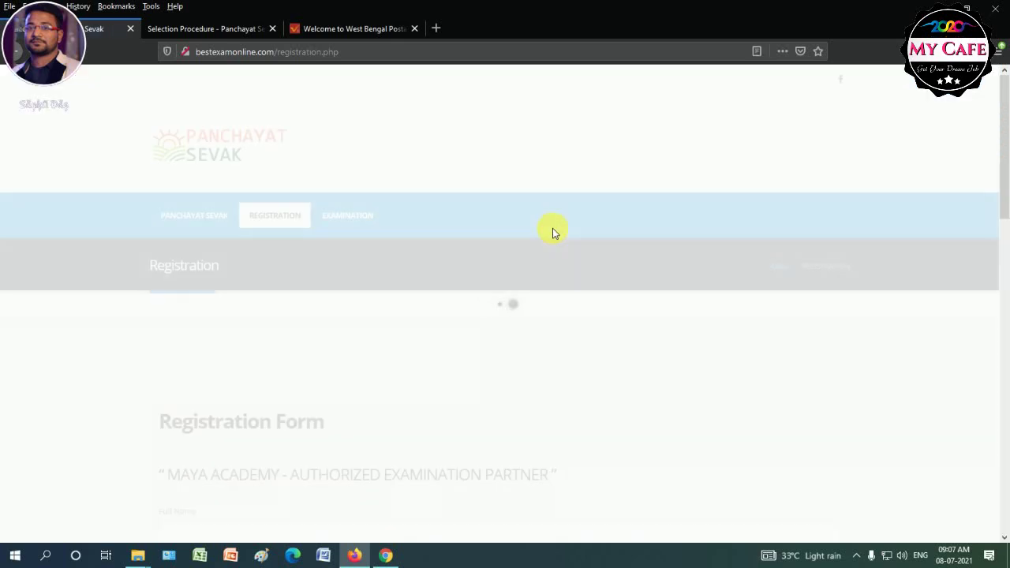
pyautogui.scroll(-2, 360, 395)
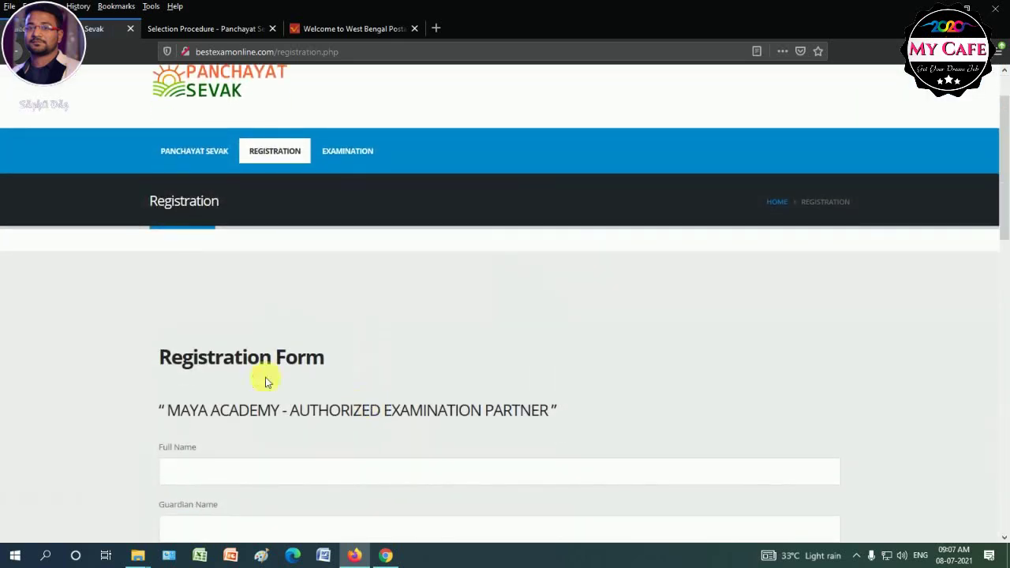
pyautogui.scroll(-3, 309, 380)
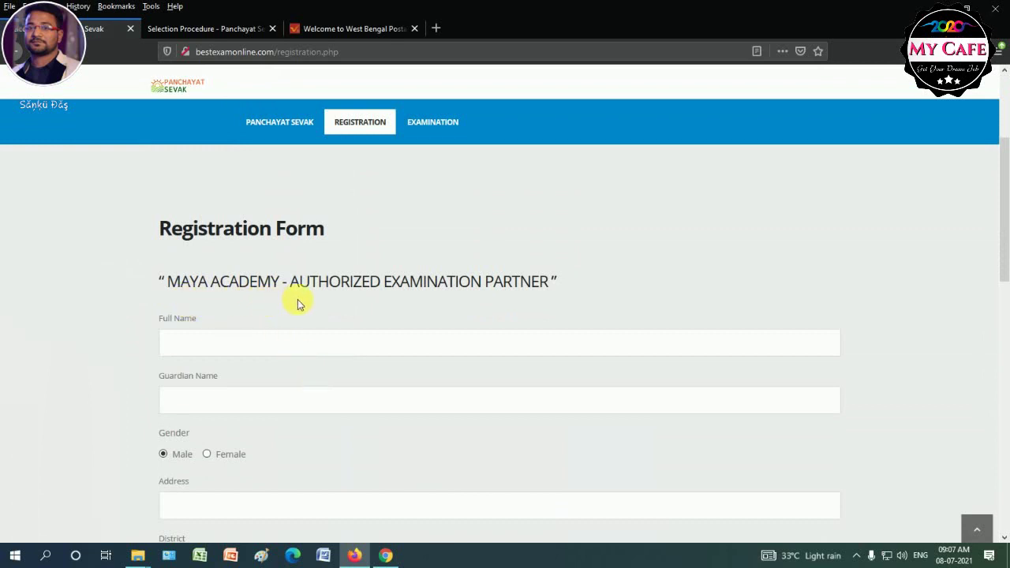
pyautogui.scroll(-2, 474, 323)
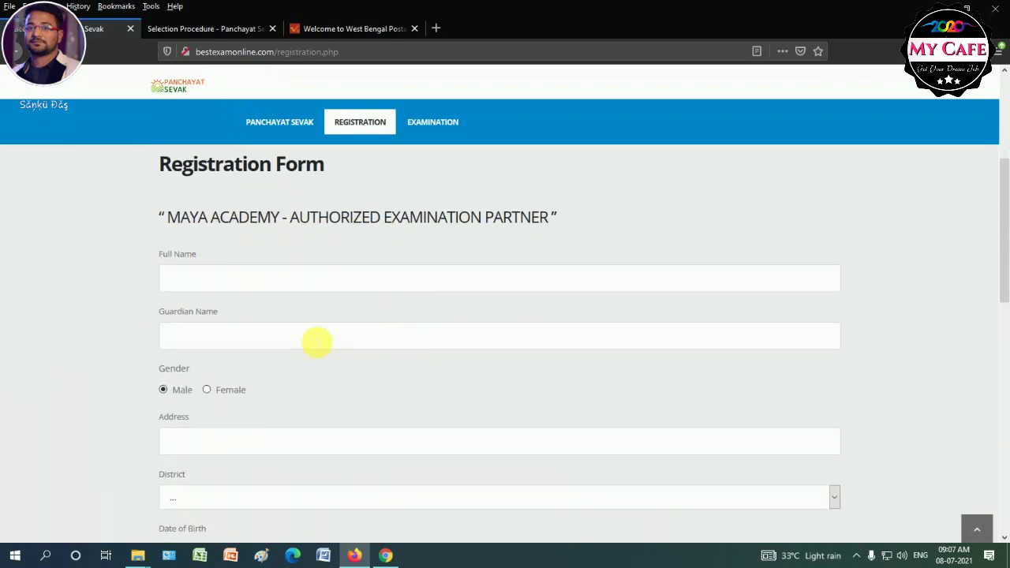
# Fill in the candidate's full name from saved suggestions and type the guardian's name.
pyautogui.click(194, 279)
pyautogui.click(183, 305)
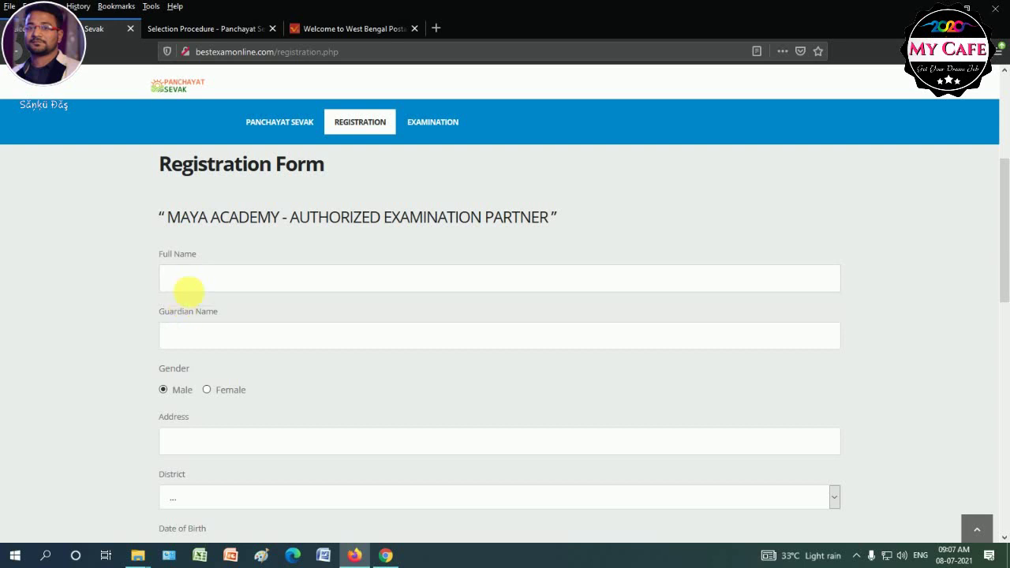
pyautogui.click(199, 281)
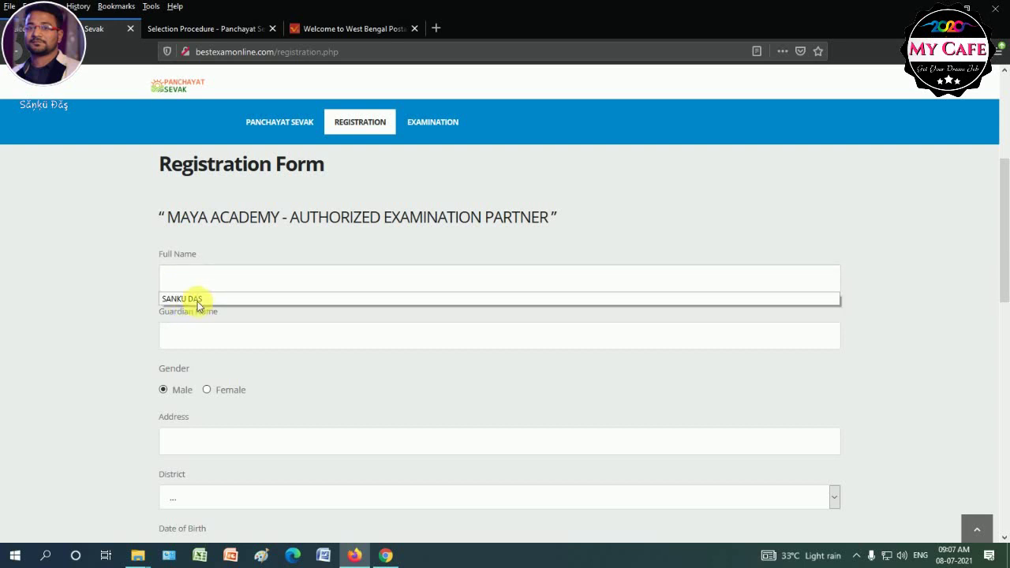
pyautogui.click(197, 299)
pyautogui.click(206, 337)
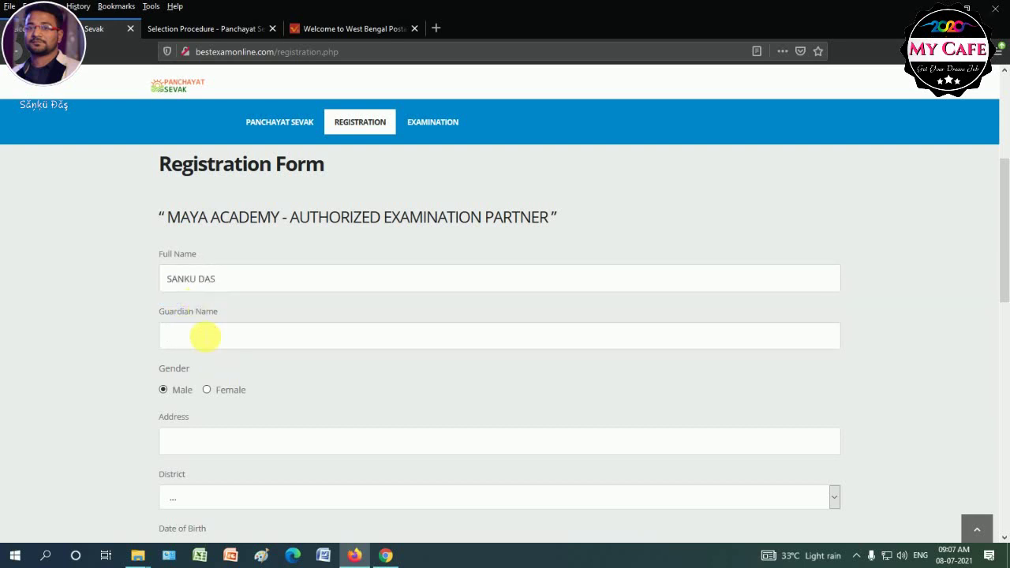
pyautogui.scroll(-2, 203, 334)
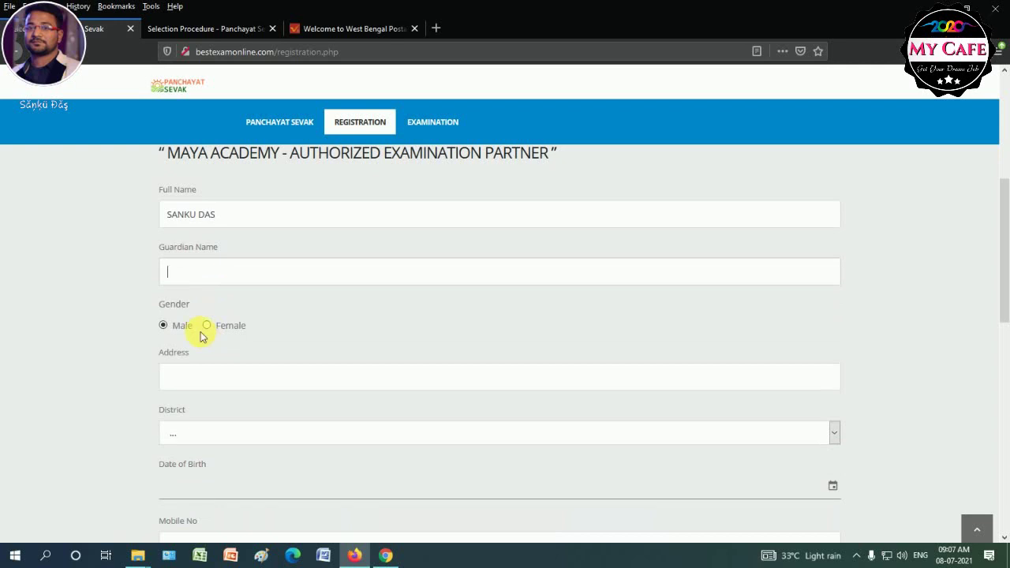
# Fill the Address from the saved suggestion and choose Dakshin Dinajpur as the district.
pyautogui.scroll(-2, 221, 338)
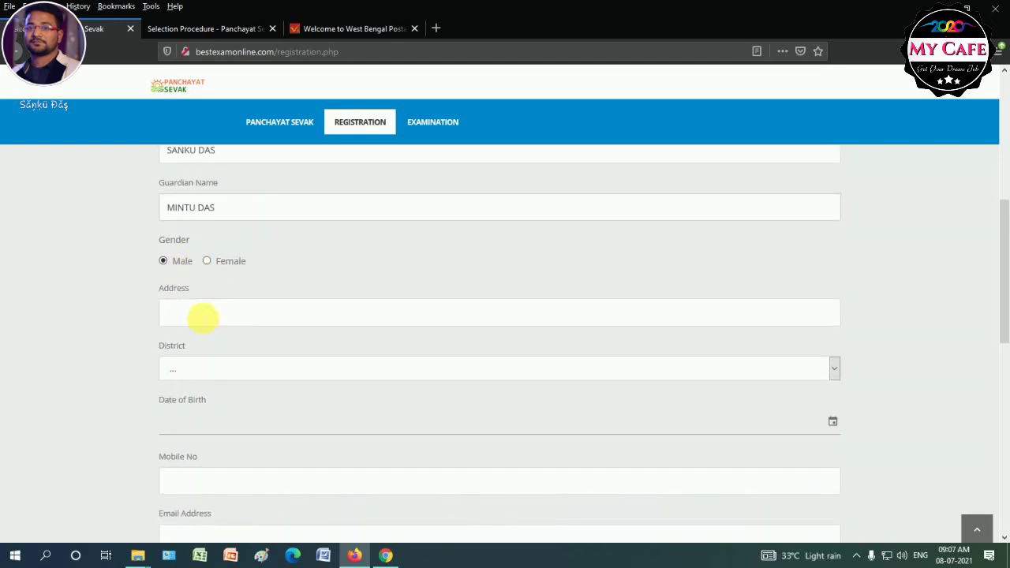
pyautogui.click(203, 318)
pyautogui.click(196, 335)
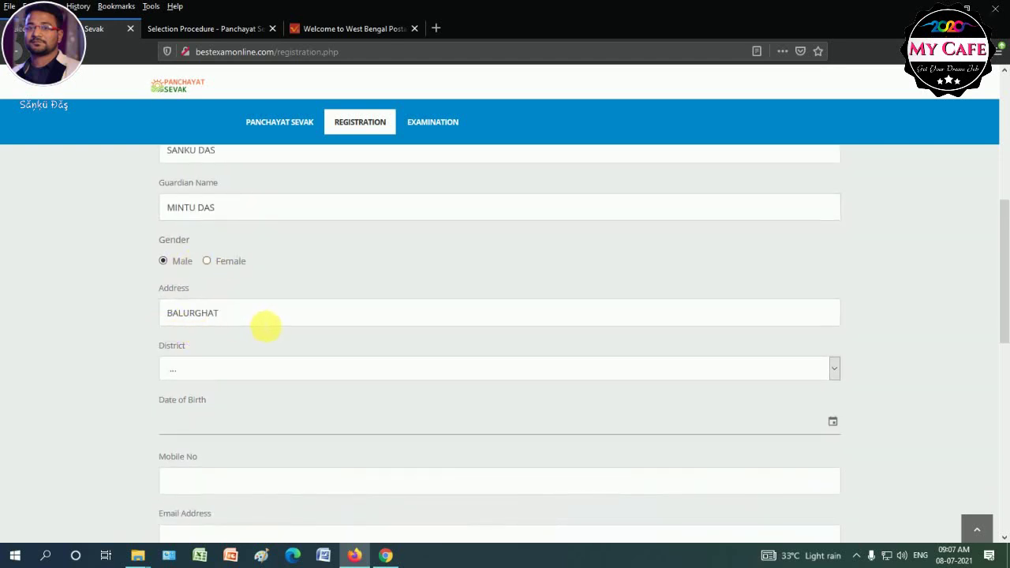
pyautogui.scroll(-2, 288, 329)
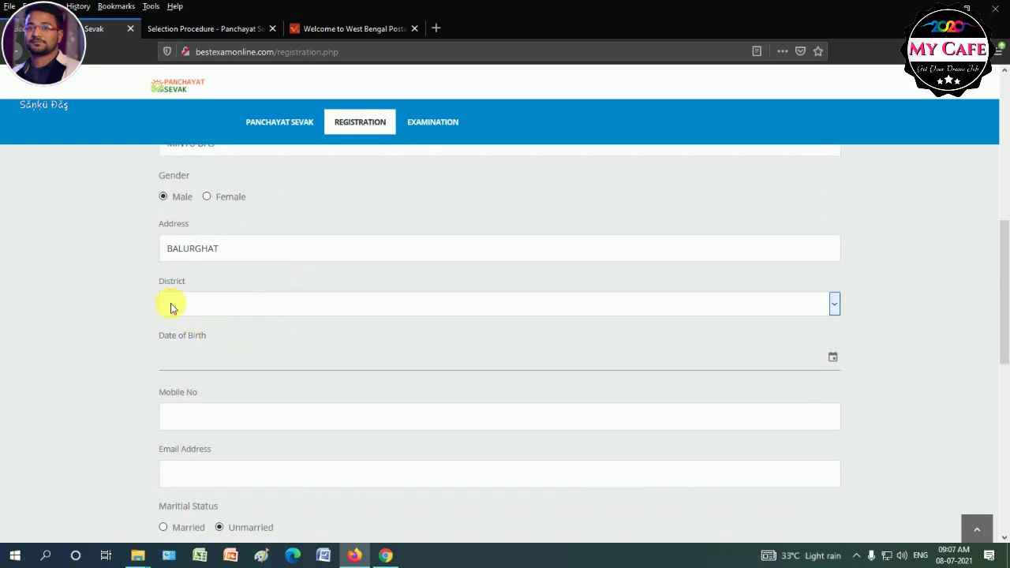
pyautogui.click(169, 307)
pyautogui.click(201, 139)
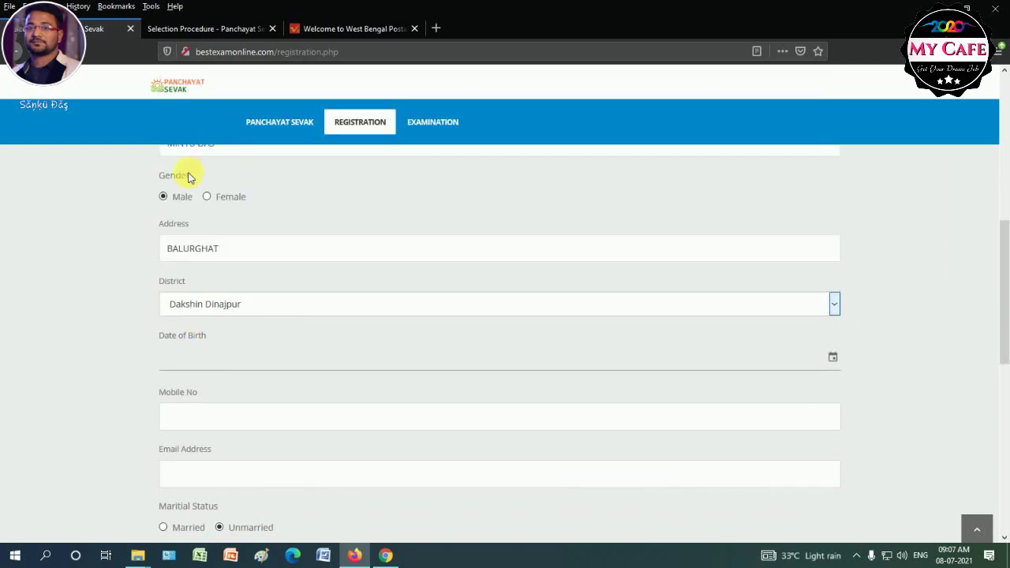
pyautogui.scroll(-2, 182, 315)
# Set the date of birth to 1/1/2000 using the calendar picker.
pyautogui.click(206, 303)
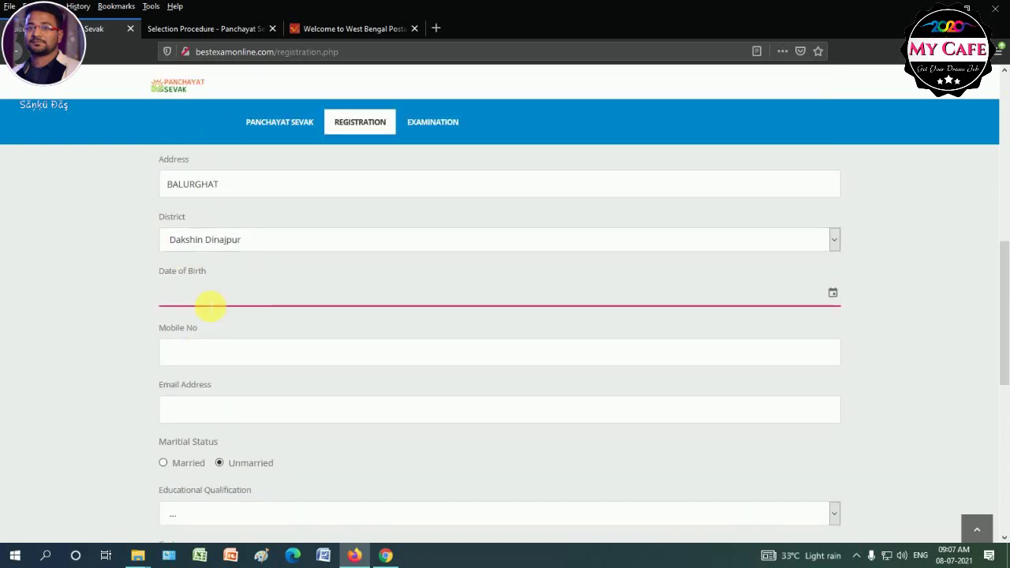
pyautogui.click(835, 295)
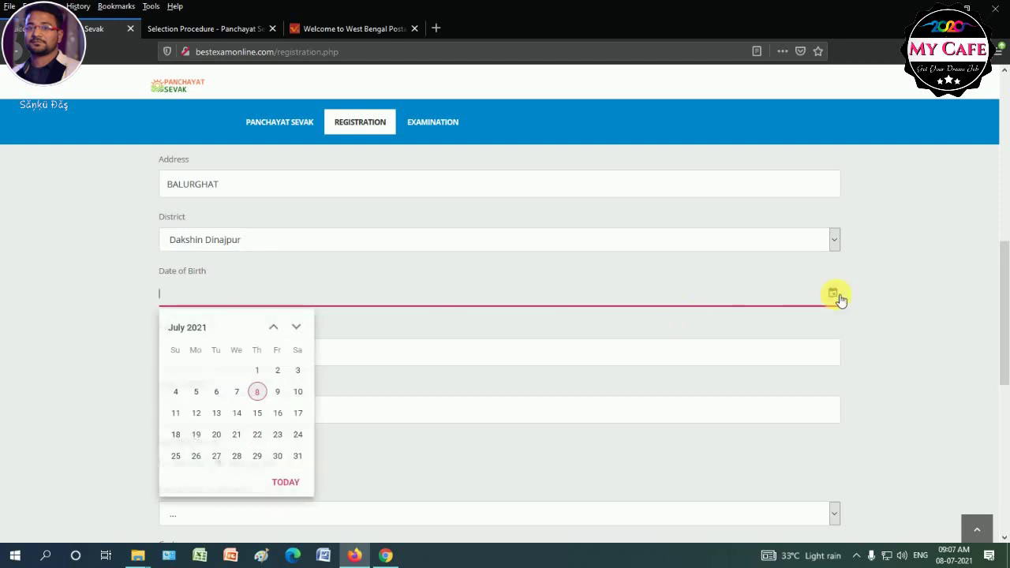
pyautogui.click(201, 333)
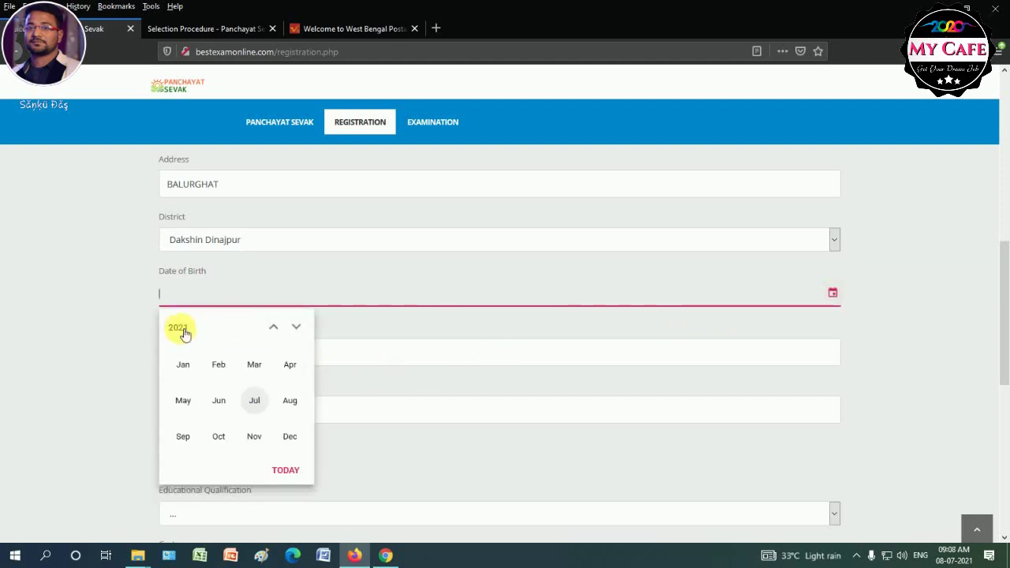
pyautogui.click(181, 330)
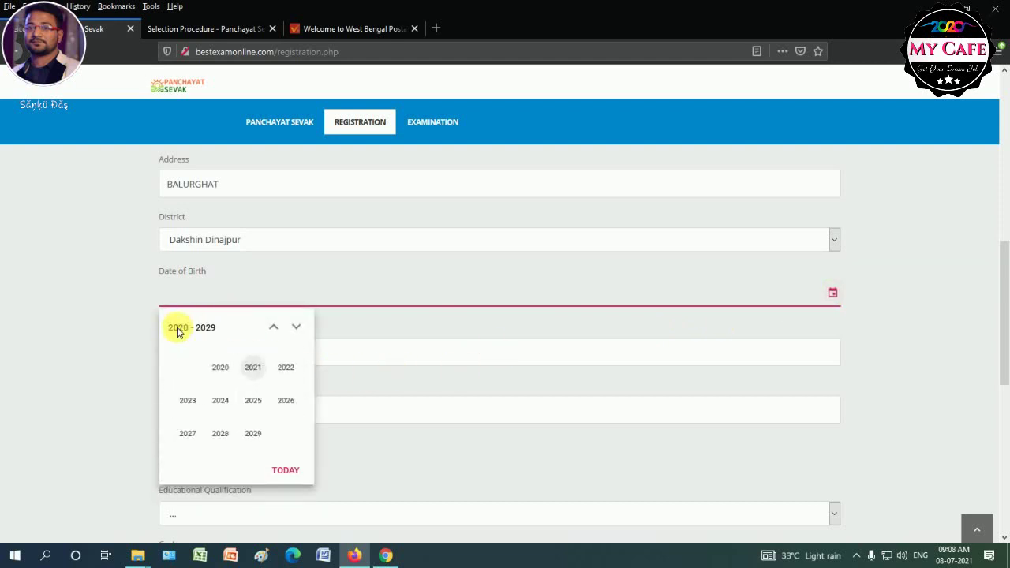
pyautogui.click(273, 328)
pyautogui.click(273, 328)
pyautogui.click(273, 329)
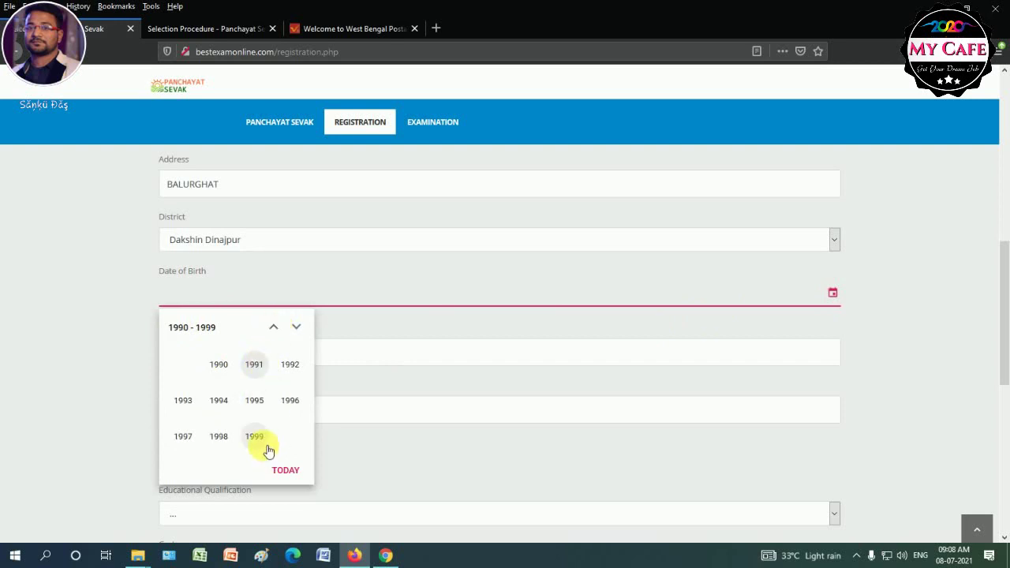
pyautogui.click(297, 329)
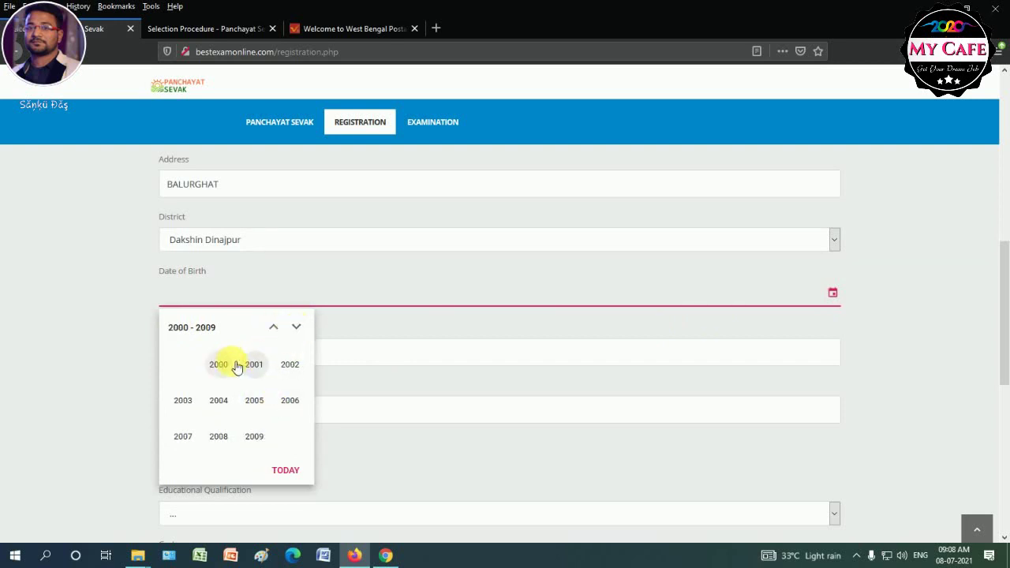
pyautogui.click(229, 363)
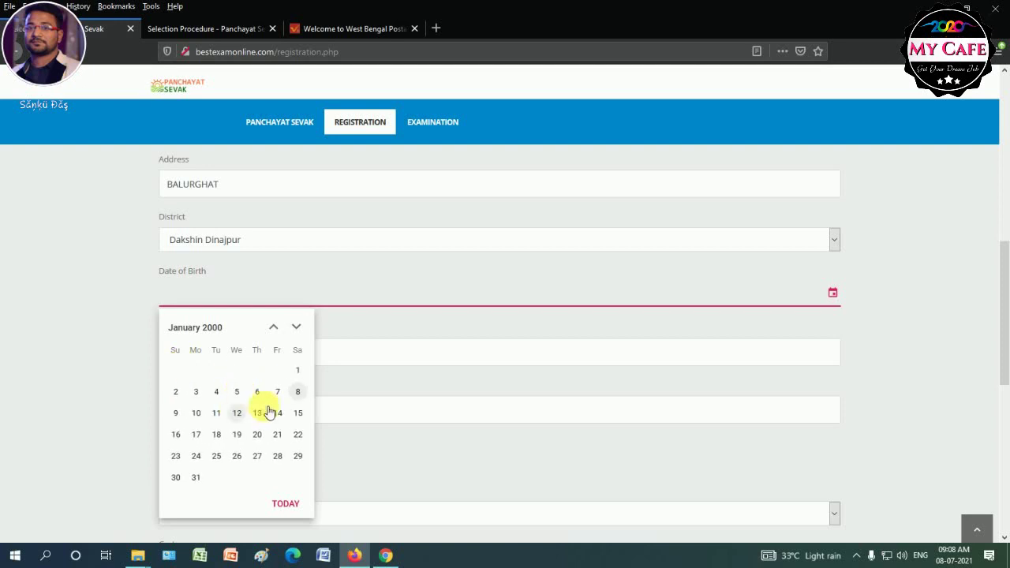
pyautogui.click(297, 368)
# Enter the candidate's mobile number and fill the e-mail from saved addresses.
pyautogui.click(217, 355)
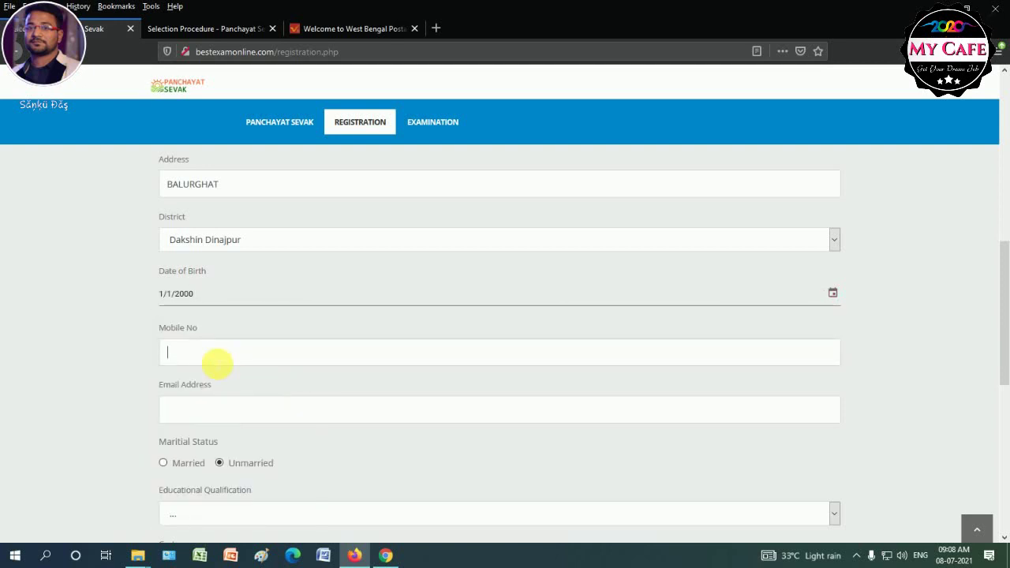
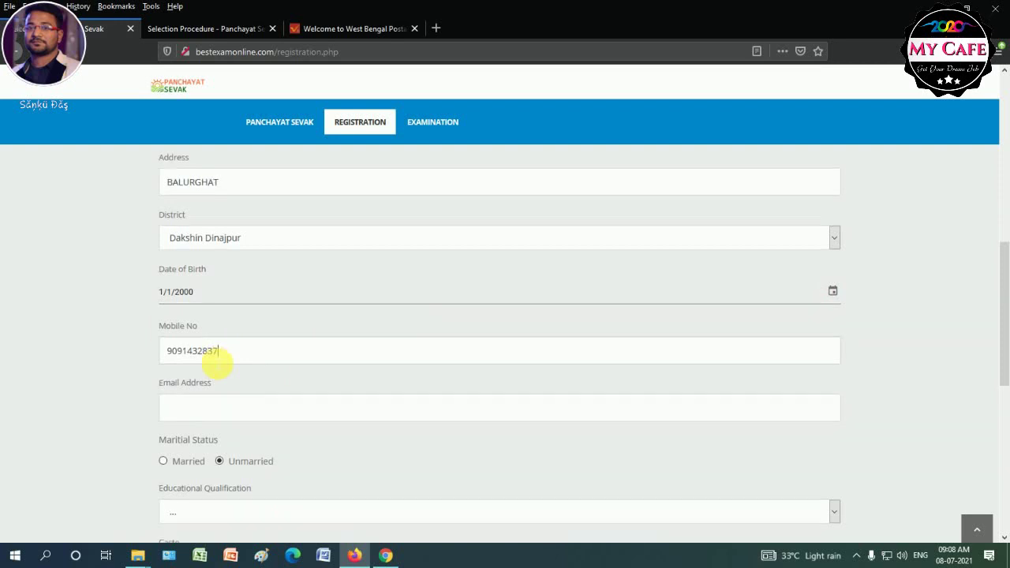
pyautogui.scroll(-2, 213, 359)
pyautogui.click(201, 348)
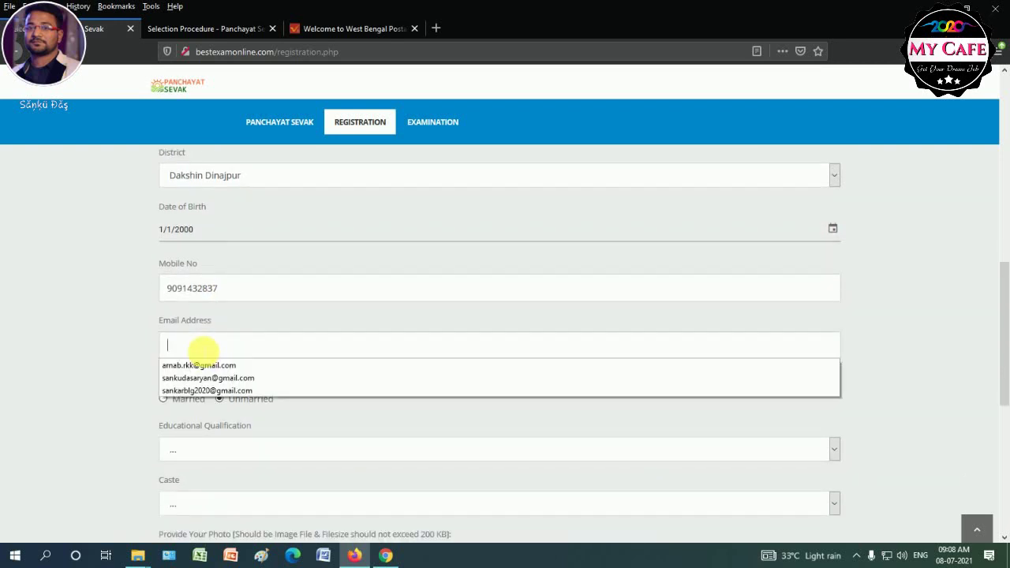
pyautogui.click(197, 391)
pyautogui.moveTo(158, 377); pyautogui.dragTo(192, 377)
pyautogui.scroll(-2, 107, 369)
pyautogui.click(107, 369)
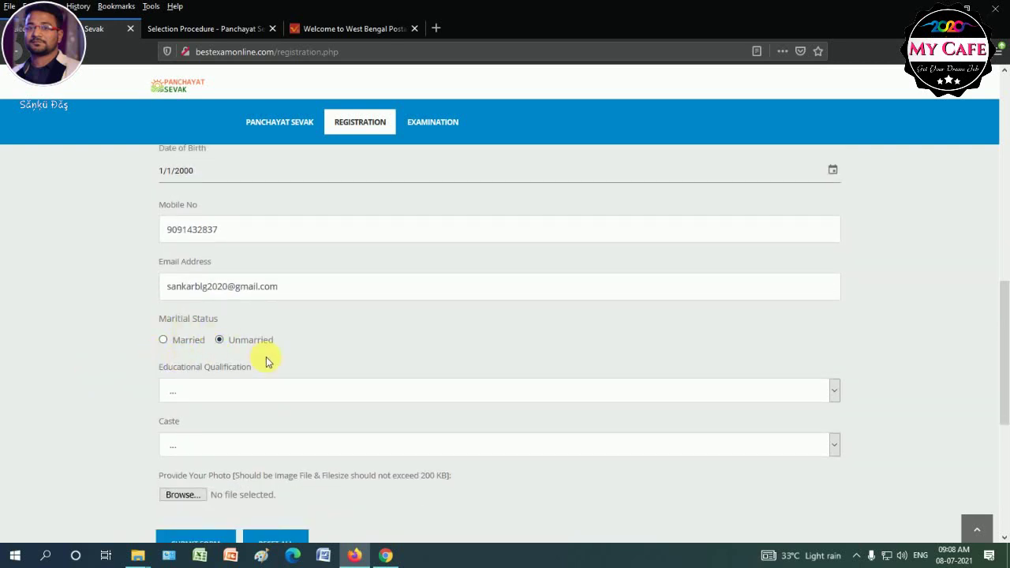
# Choose 10th as educational qualification and General as caste.
pyautogui.click(191, 392)
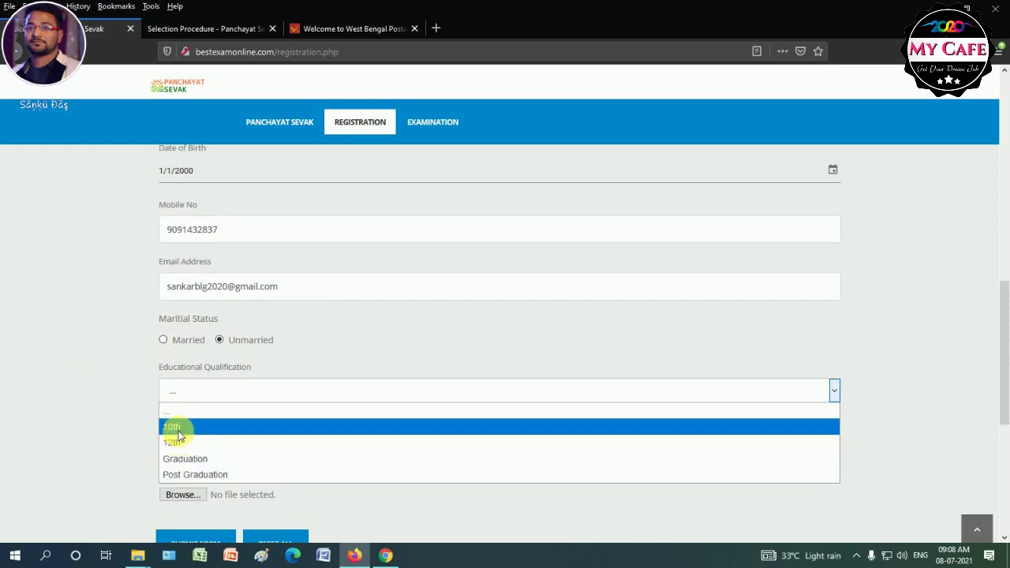
pyautogui.click(175, 427)
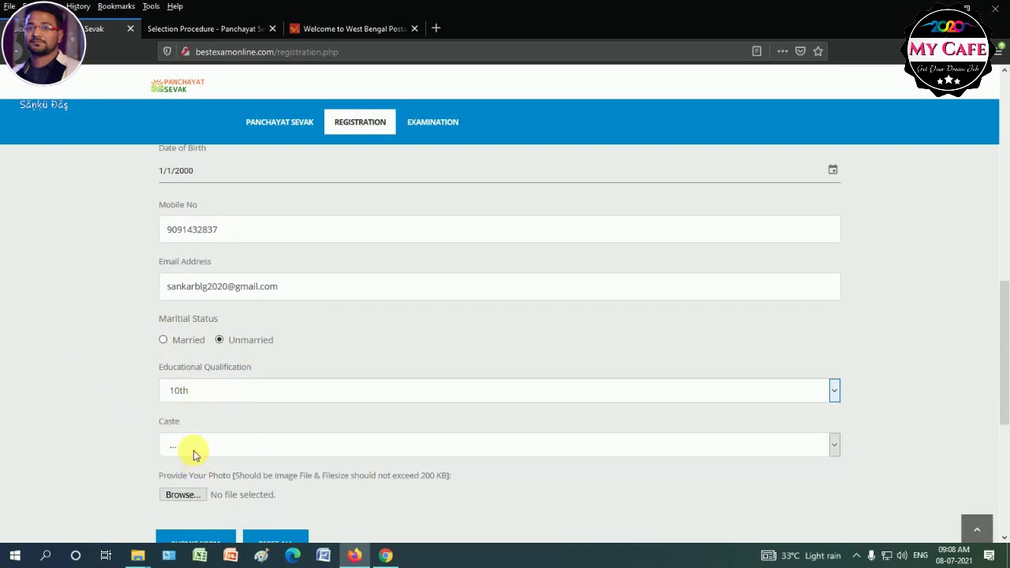
pyautogui.click(189, 442)
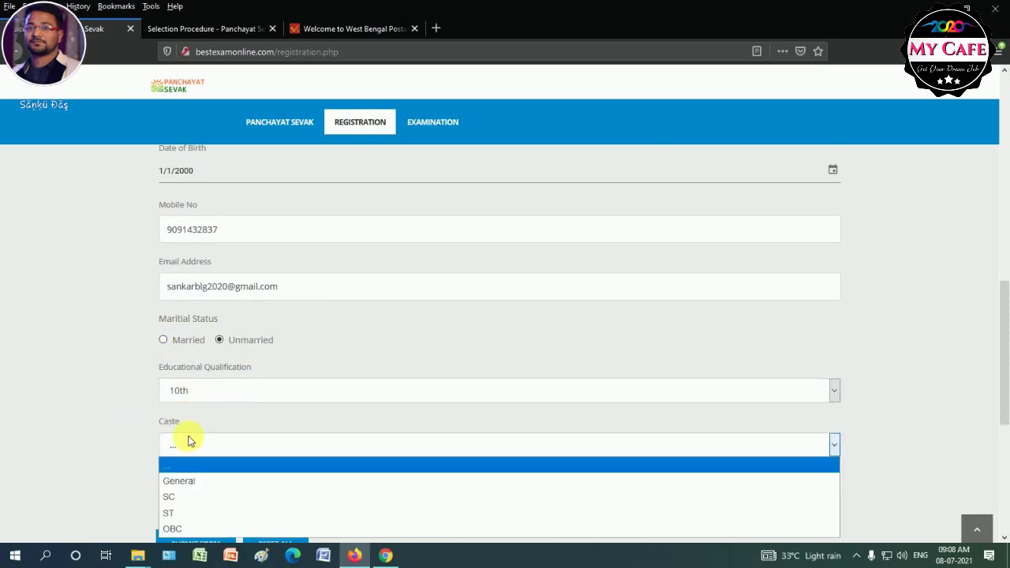
pyautogui.click(183, 483)
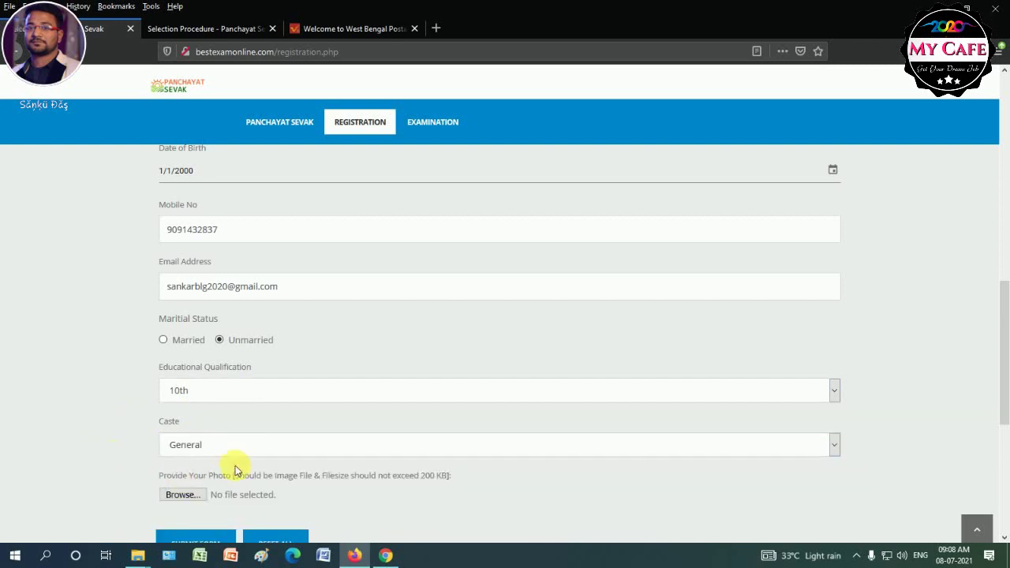
pyautogui.scroll(-3, 235, 465)
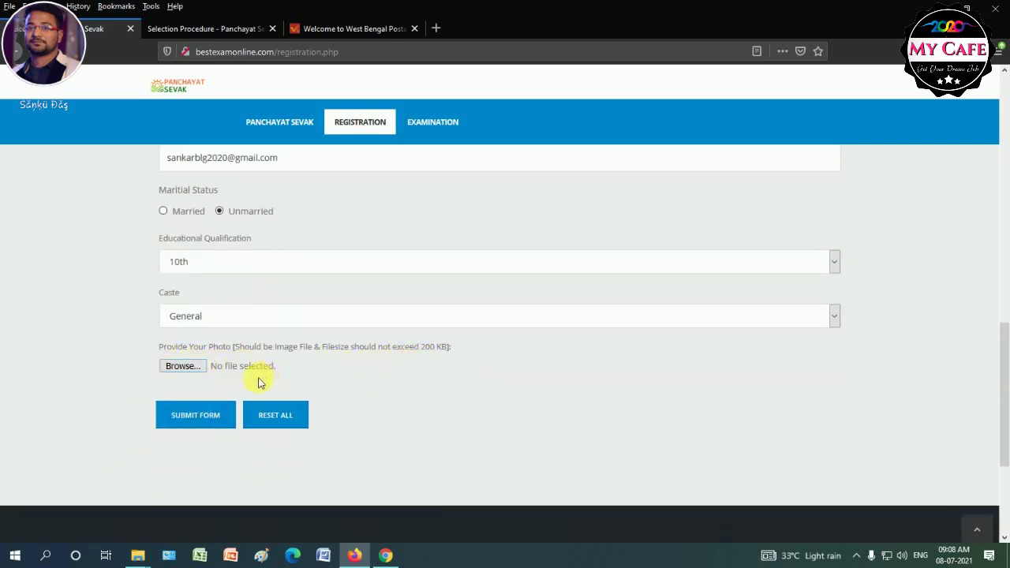
# Attach ABDUL.jpg from the DOKAN folder as the photo and submit the form.
pyautogui.click(183, 368)
pyautogui.click(188, 367)
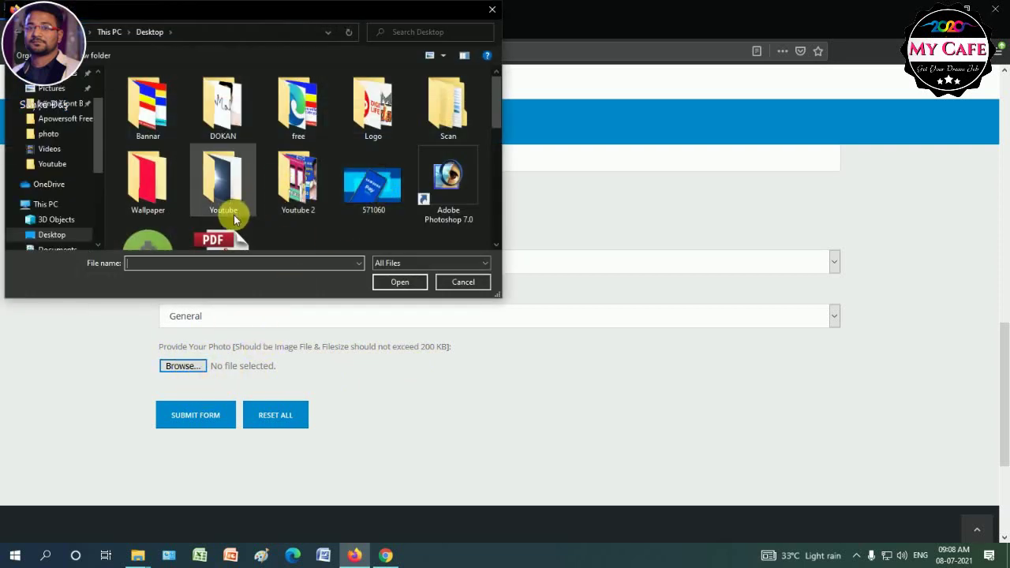
pyautogui.doubleClick(228, 122)
pyautogui.moveTo(496, 101); pyautogui.dragTo(505, 185)
pyautogui.click(148, 180)
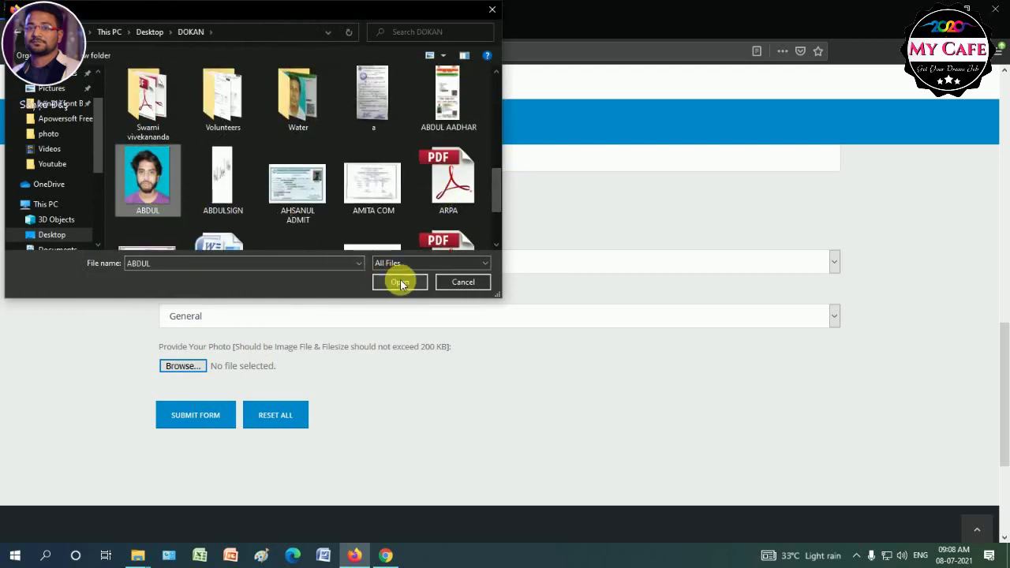
pyautogui.click(397, 281)
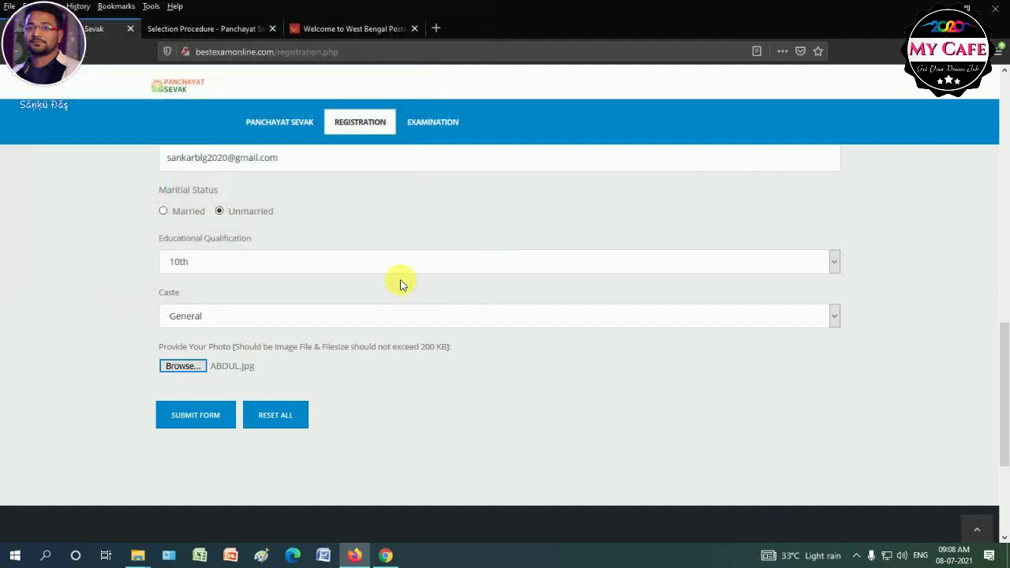
pyautogui.click(198, 419)
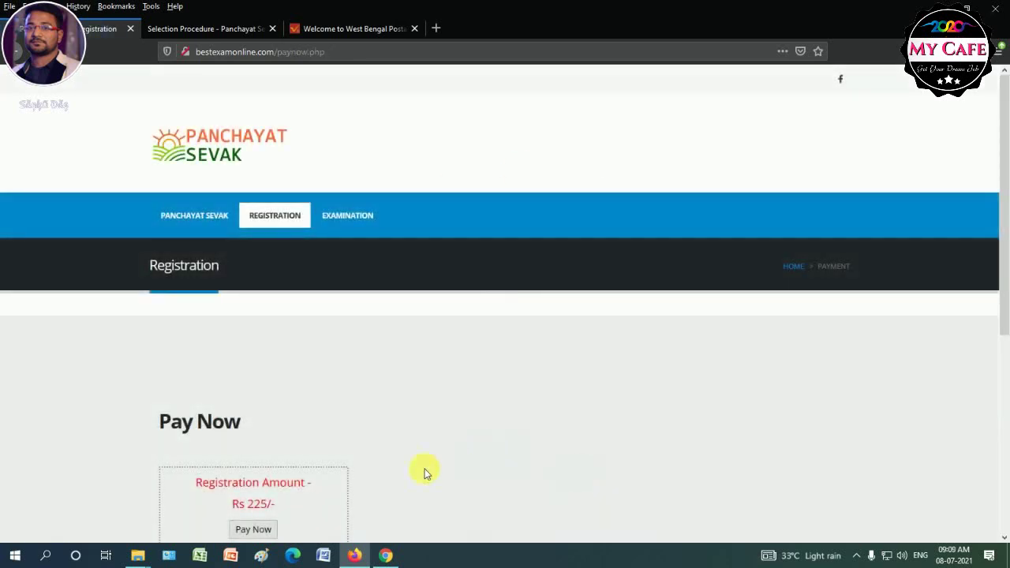
# Review the Rs 225 Pay Now page, then return to the Panchayat Sevak home page.
pyautogui.scroll(-3, 373, 456)
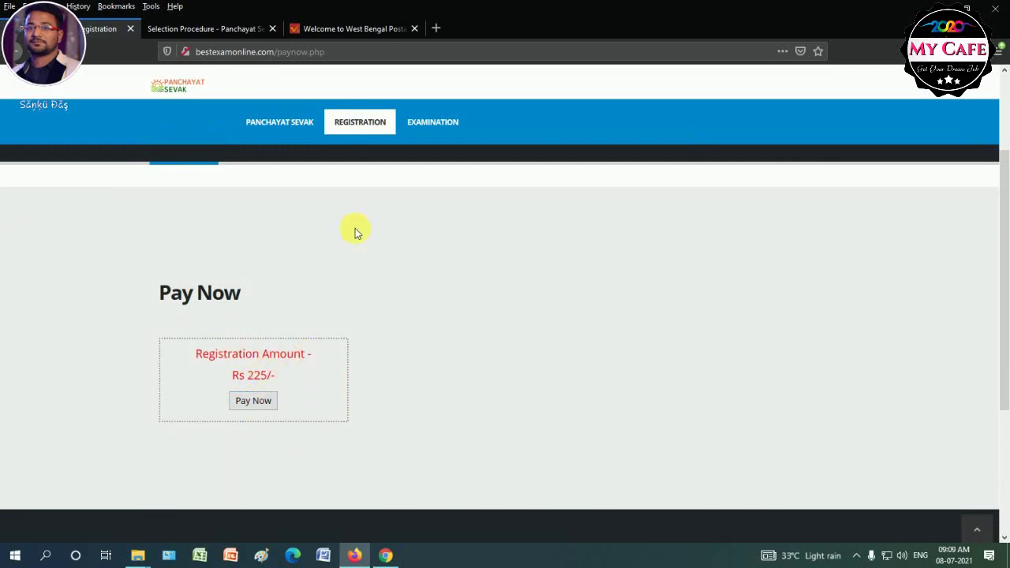
pyautogui.scroll(2, 473, 284)
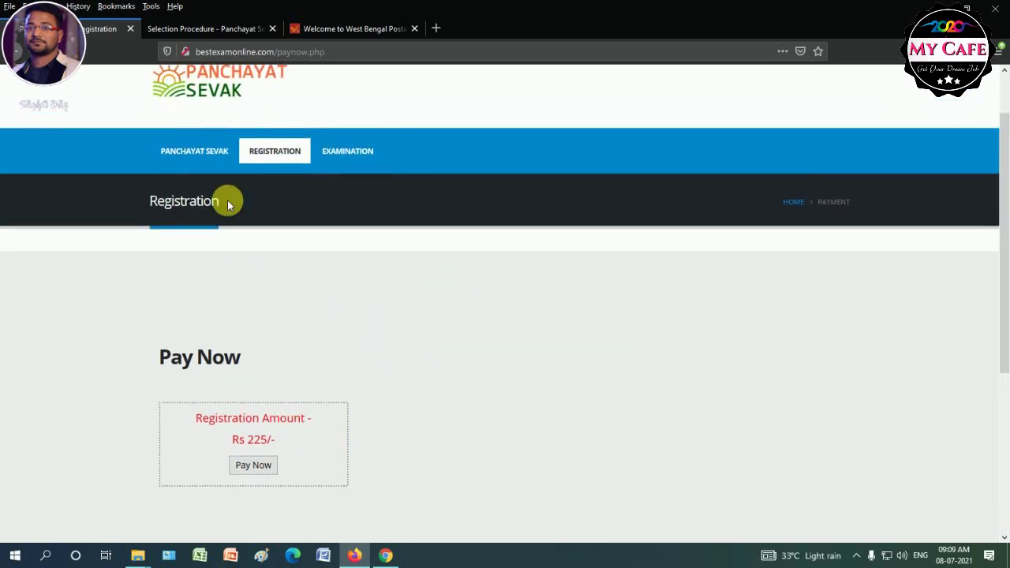
pyautogui.click(195, 154)
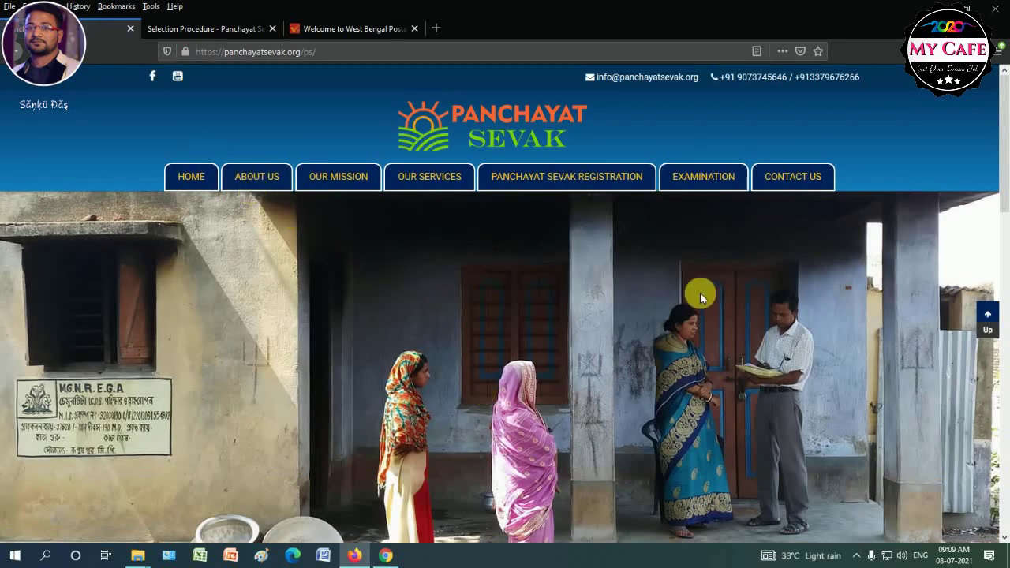
pyautogui.click(717, 186)
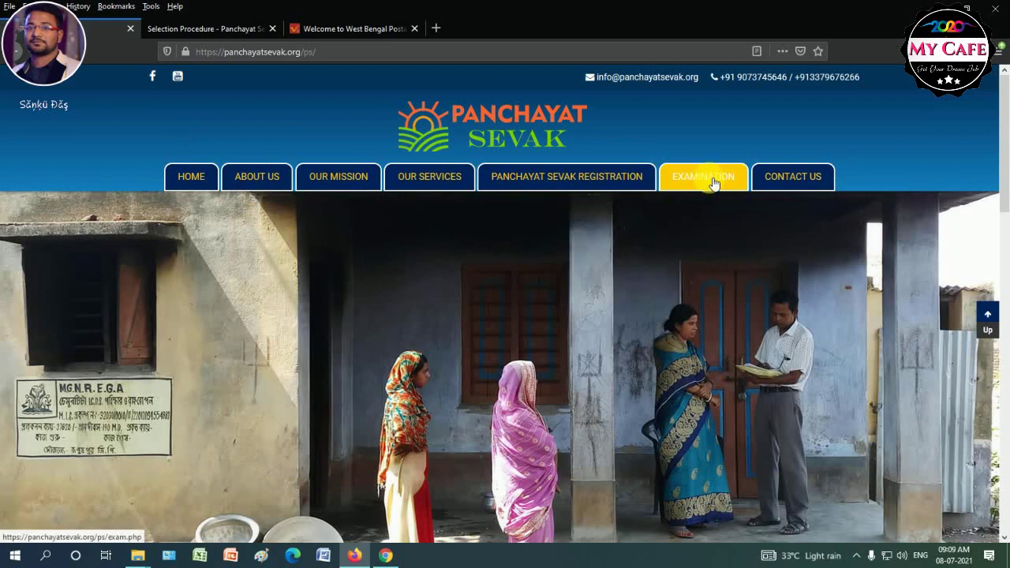
pyautogui.scroll(-3, 649, 286)
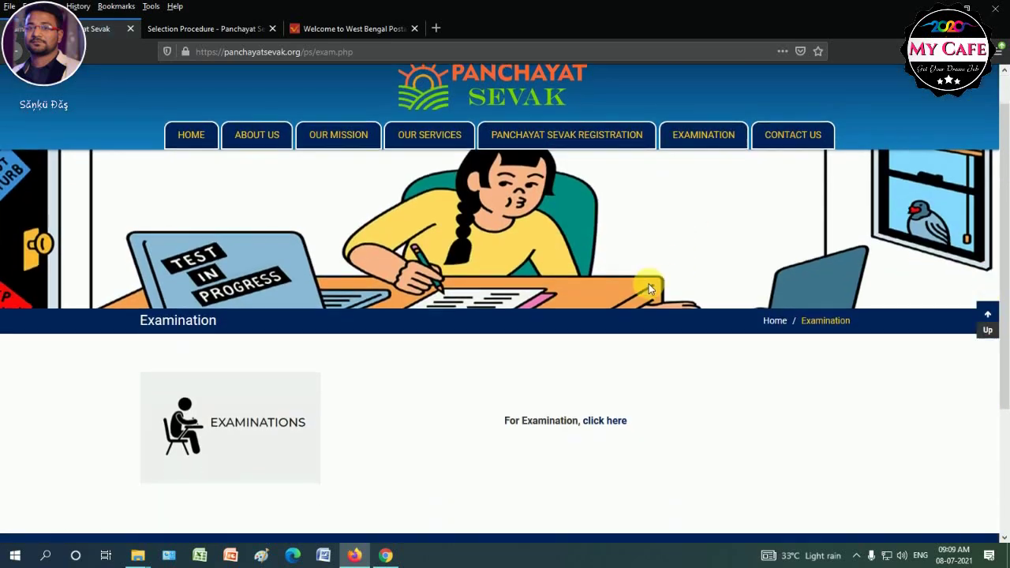
pyautogui.click(610, 336)
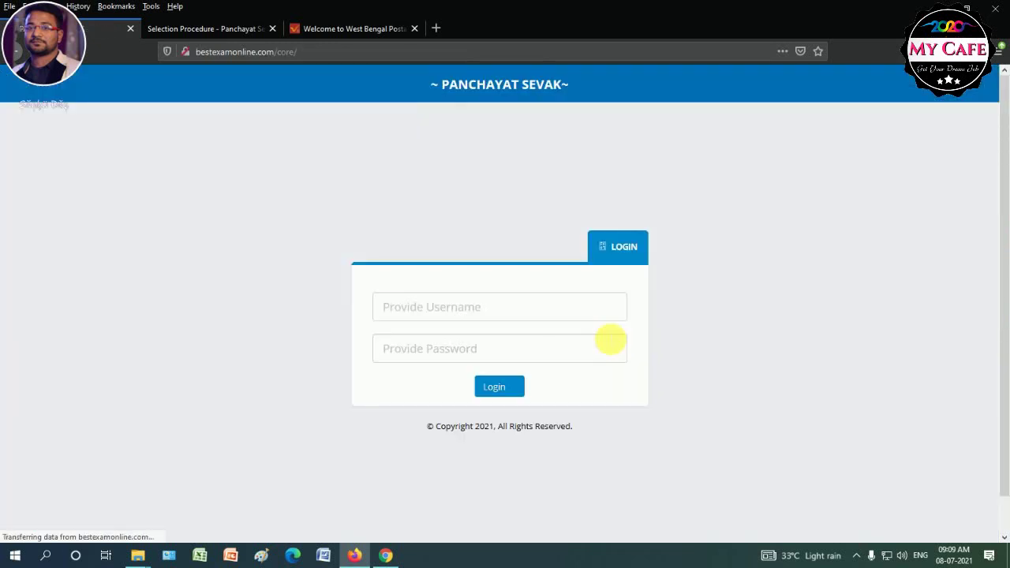
pyautogui.click(446, 314)
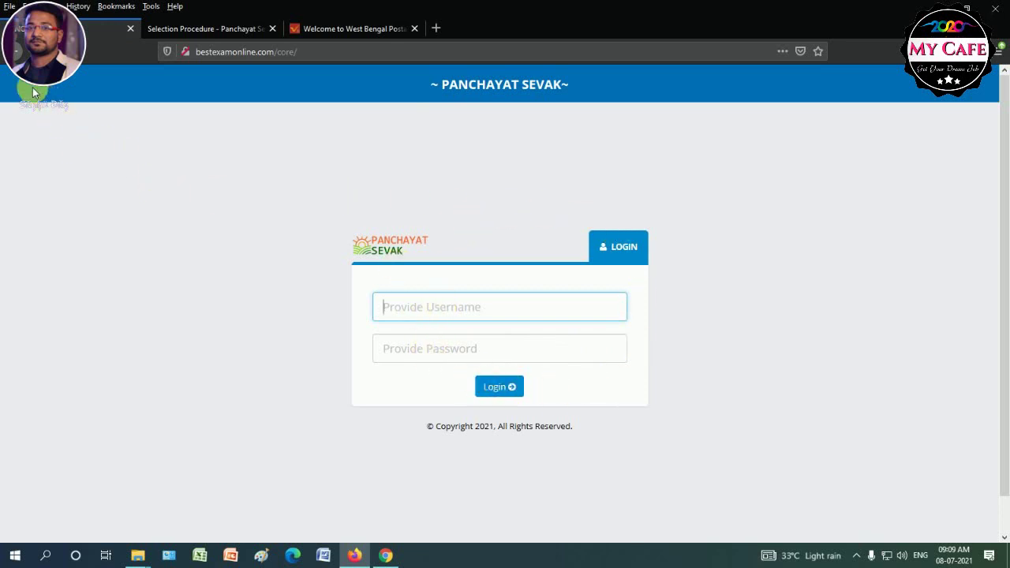
pyautogui.click(14, 53)
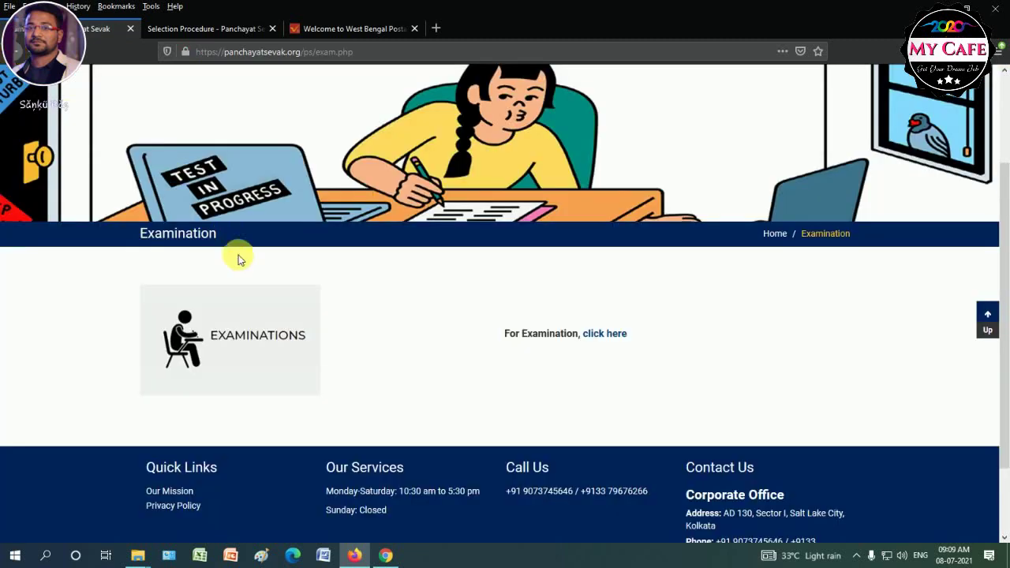
pyautogui.scroll(3, 236, 257)
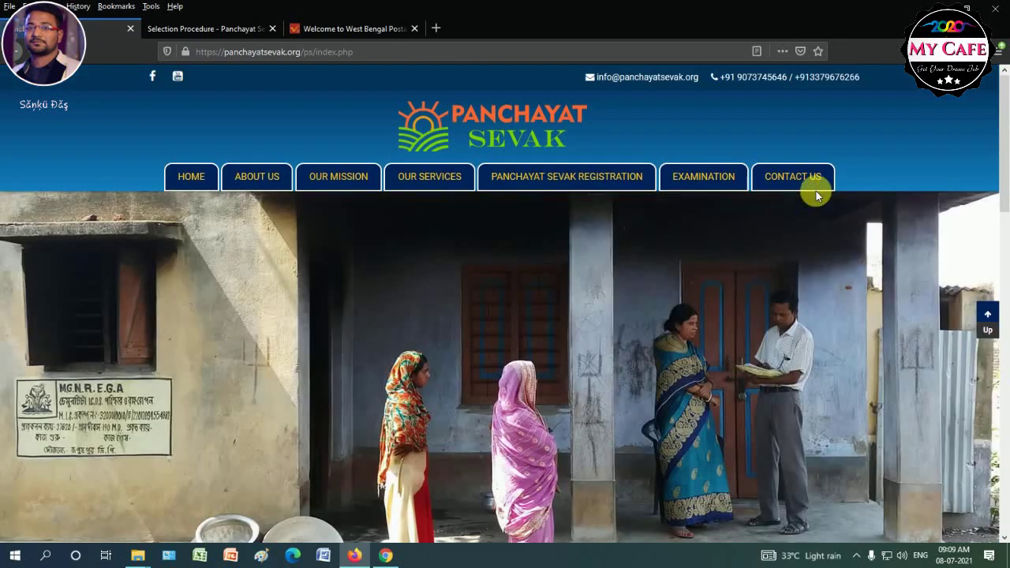